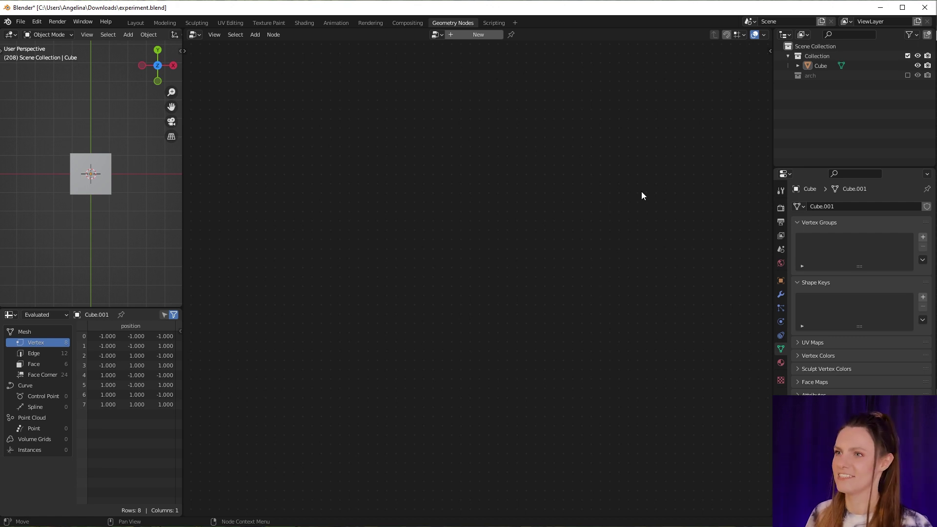
Create a new geometry node tree named 'Abstact Node'
left_click(453, 37)
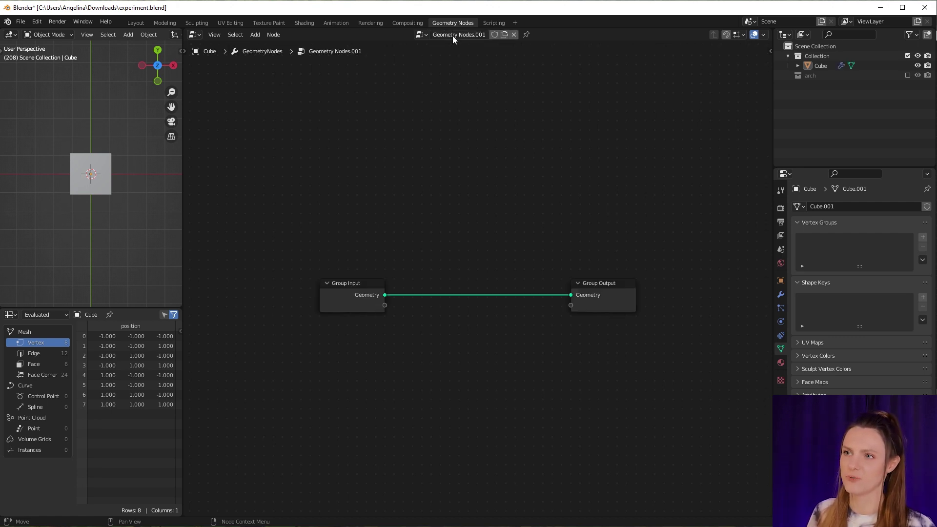
double_click(452, 34)
type("Abstact Node")
key("Return")
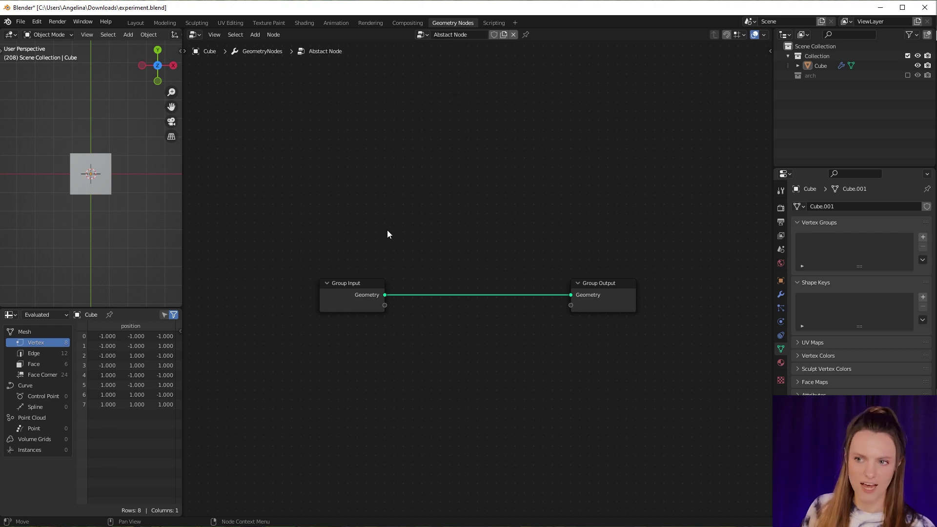
Replace Group Input with an Ico Sphere node wired into Group Output
left_click(365, 279)
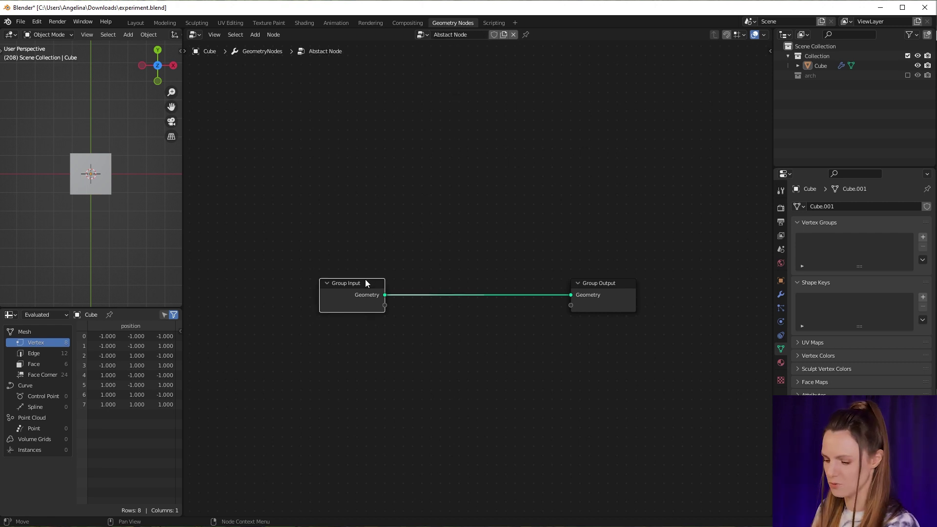
key("x")
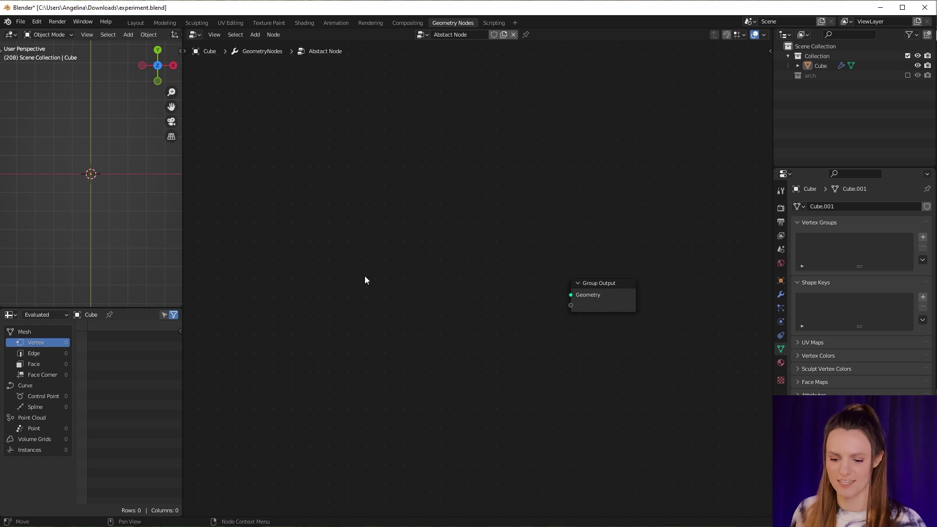
key("shift+a")
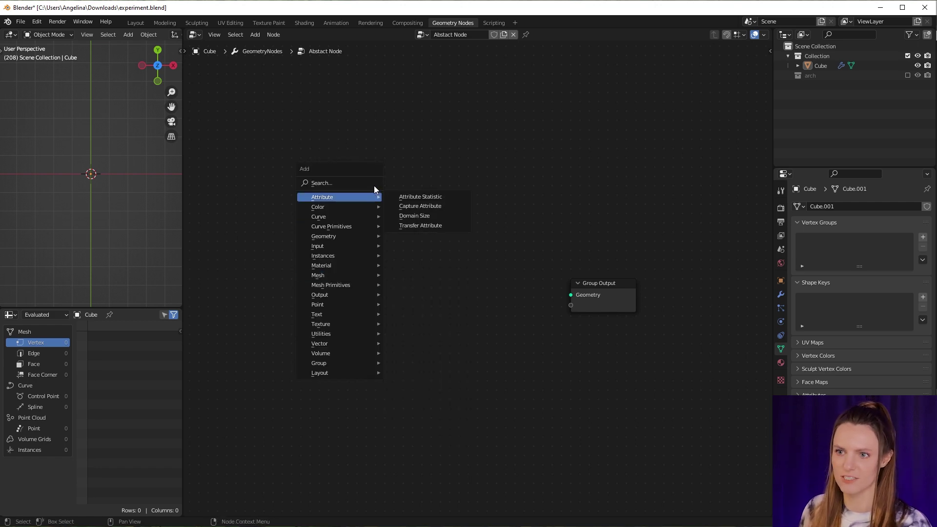
mouse_move(376, 286)
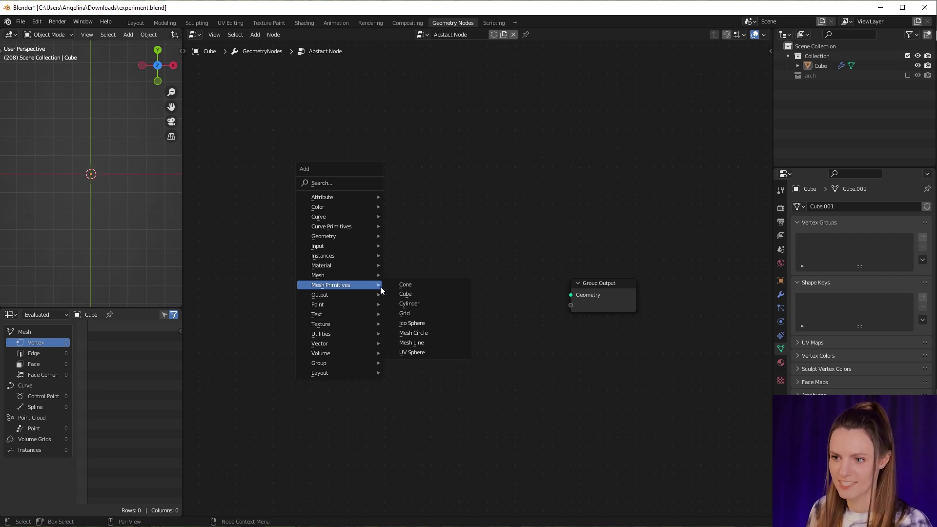
left_click(420, 323)
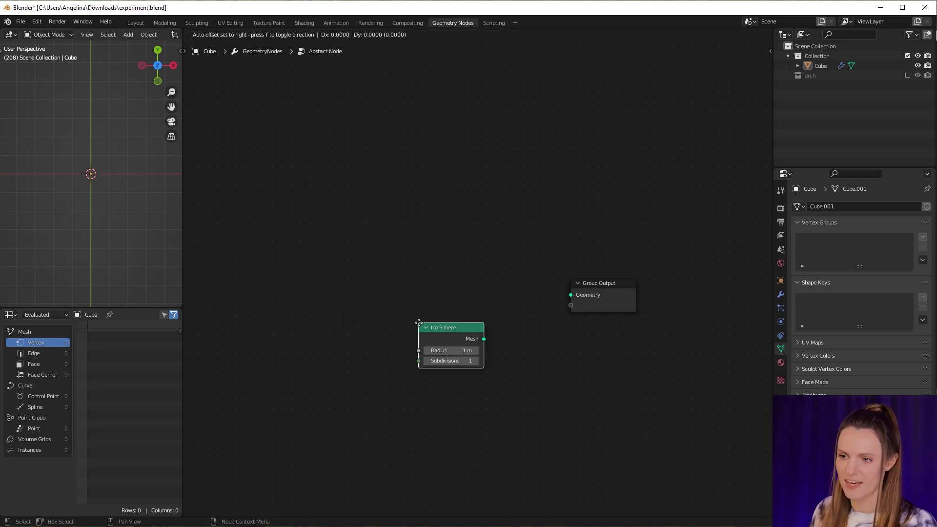
left_click(343, 257)
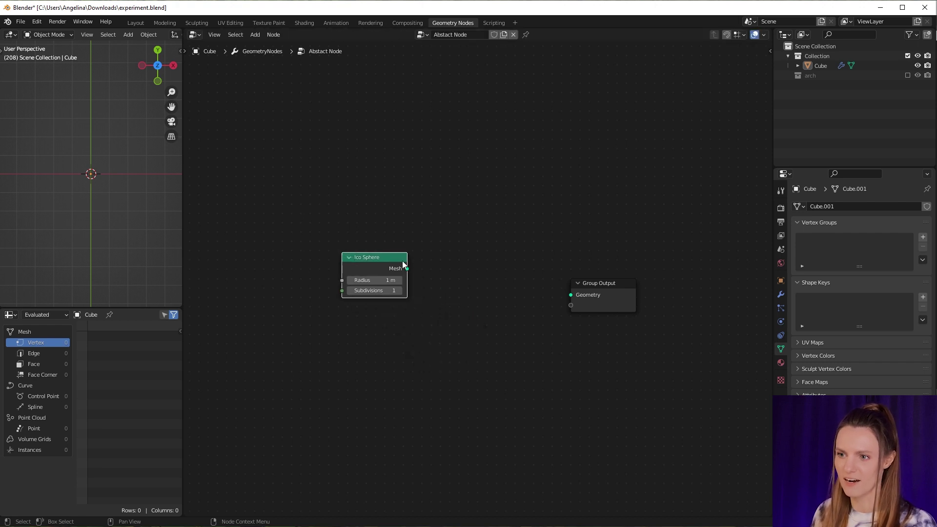
left_click_drag(407, 268, 571, 295)
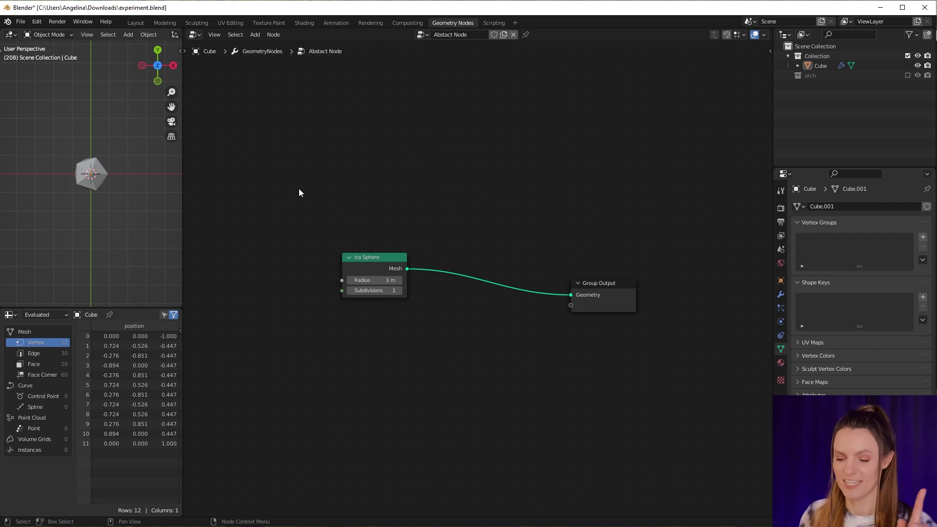
key("shift+a")
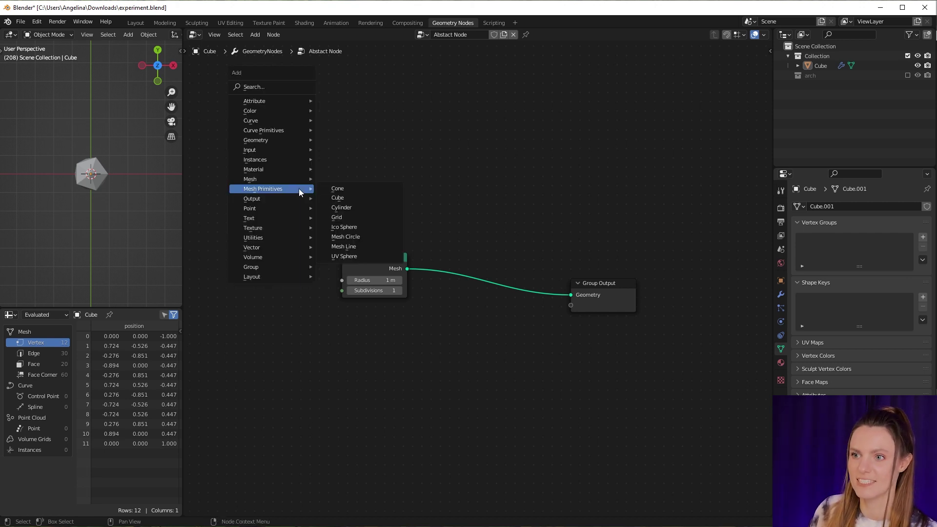
Insert a Dual Mesh node between Ico Sphere and Group Output, muting and unmuting it to compare
mouse_move(297, 180)
left_click(344, 180)
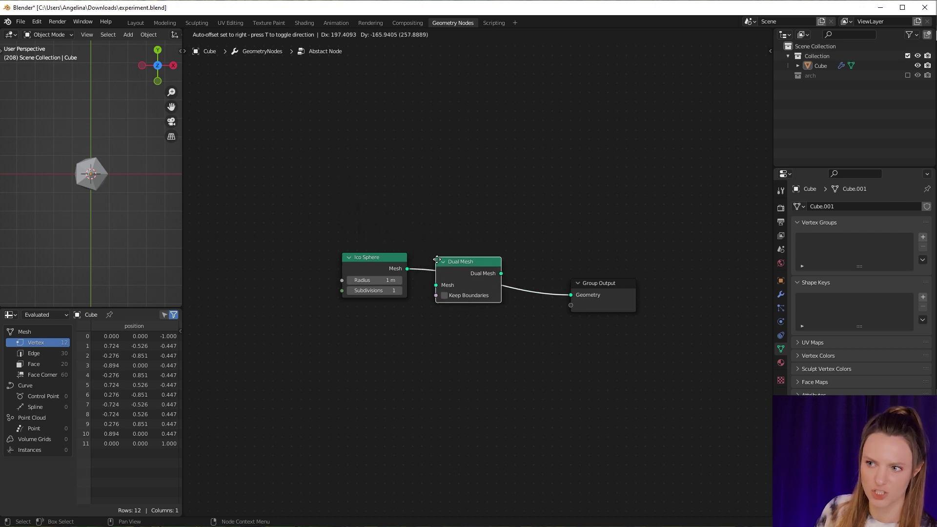
left_click(443, 265)
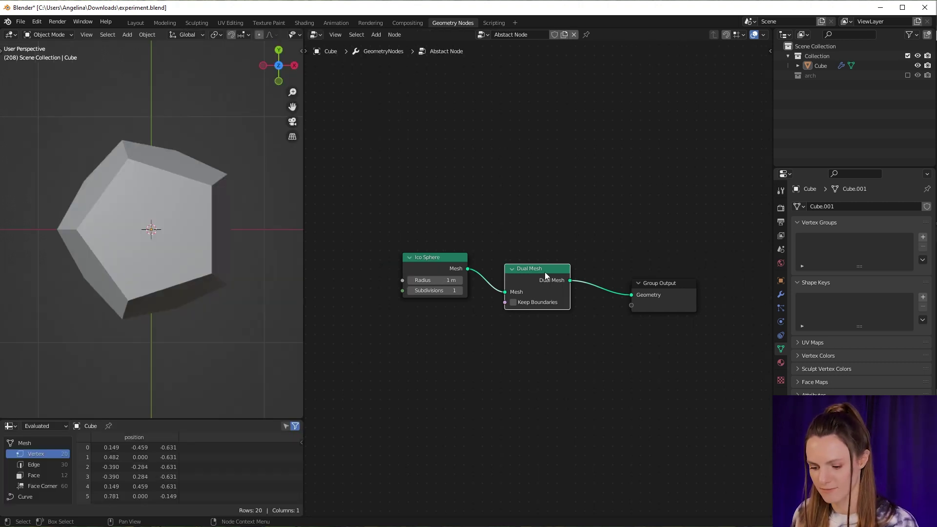
key("m")
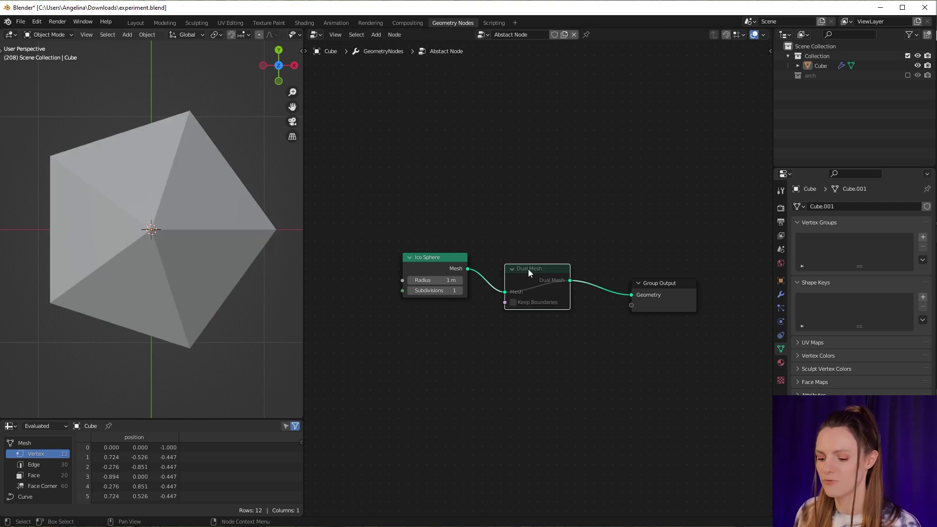
key("m")
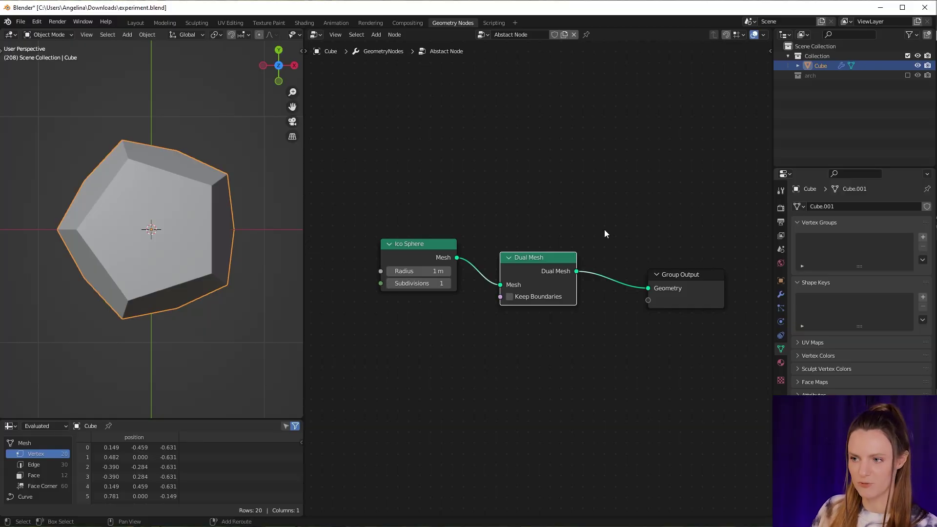
Bring up the Add node menu to add the next node
key("shift+a")
Insert a Subdivision Surface node after Dual Mesh with level 2
left_click(584, 137)
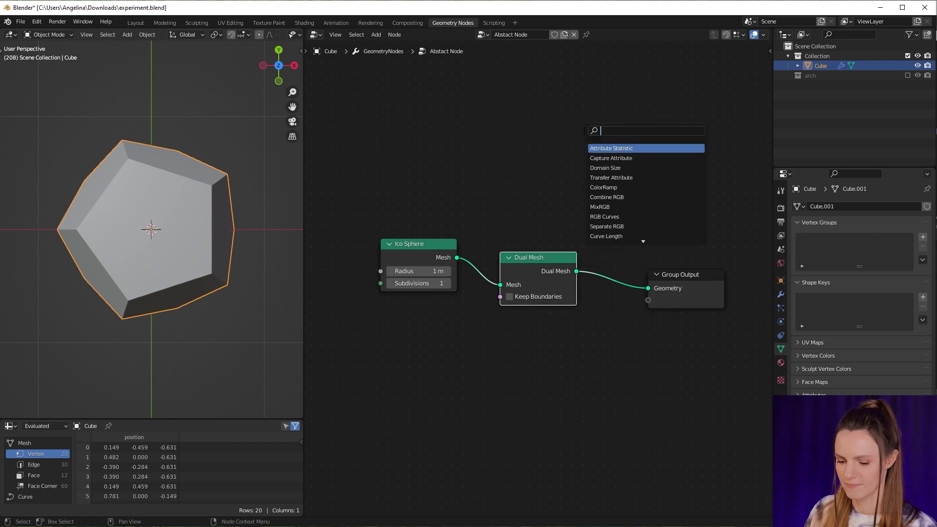
type("sub")
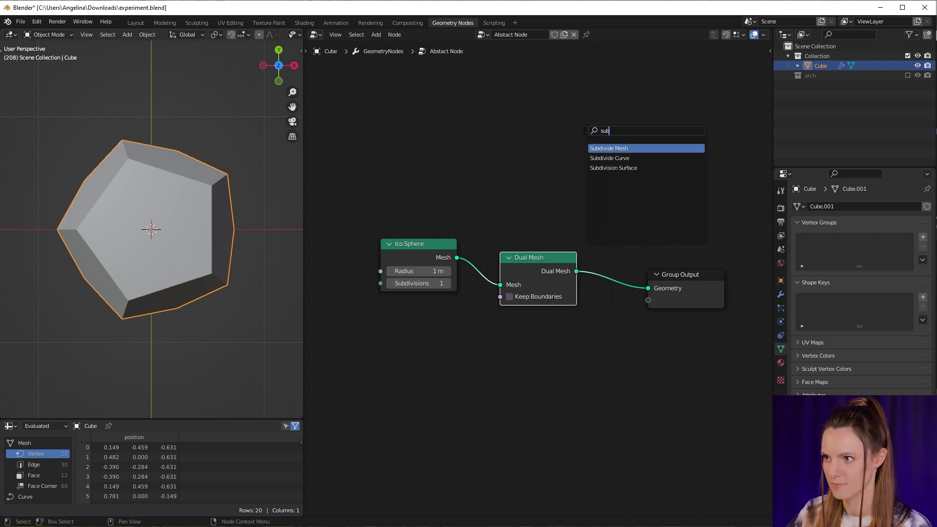
key("Down")
key("Down")
key("Return")
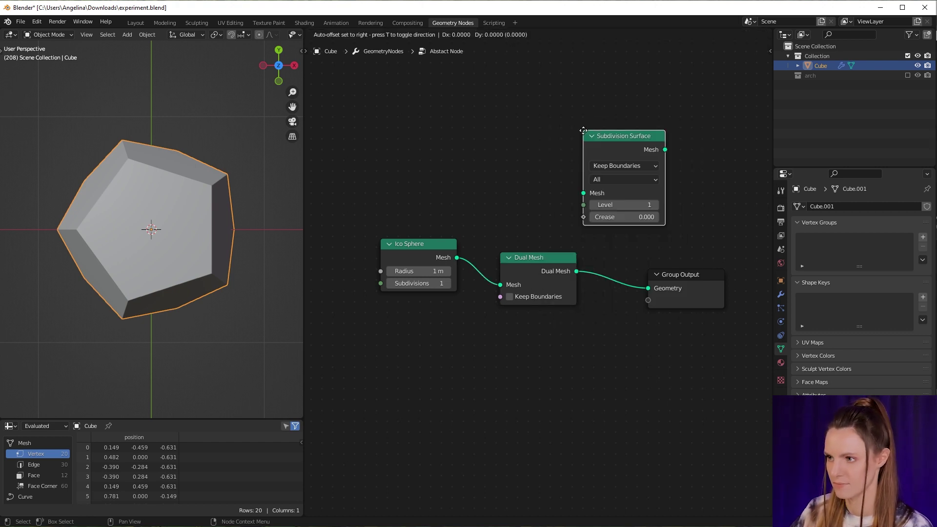
left_click(590, 283)
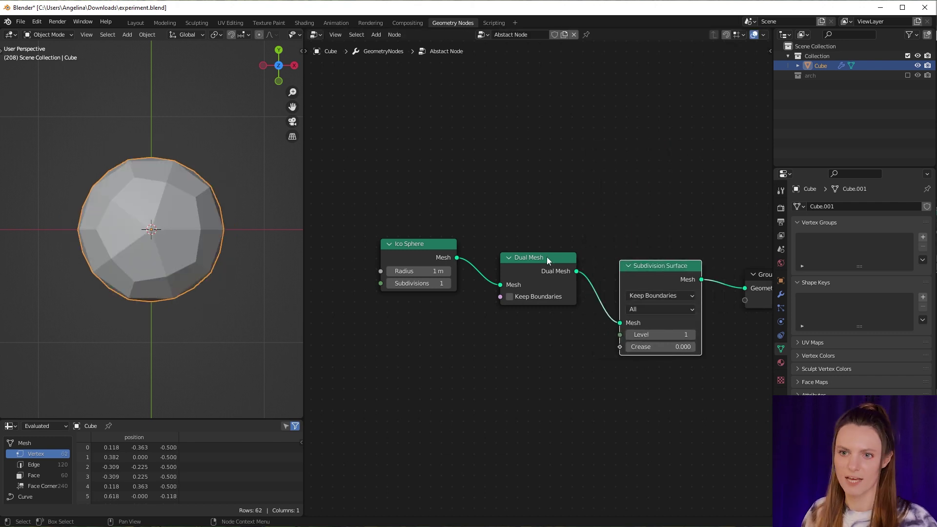
left_click(692, 334)
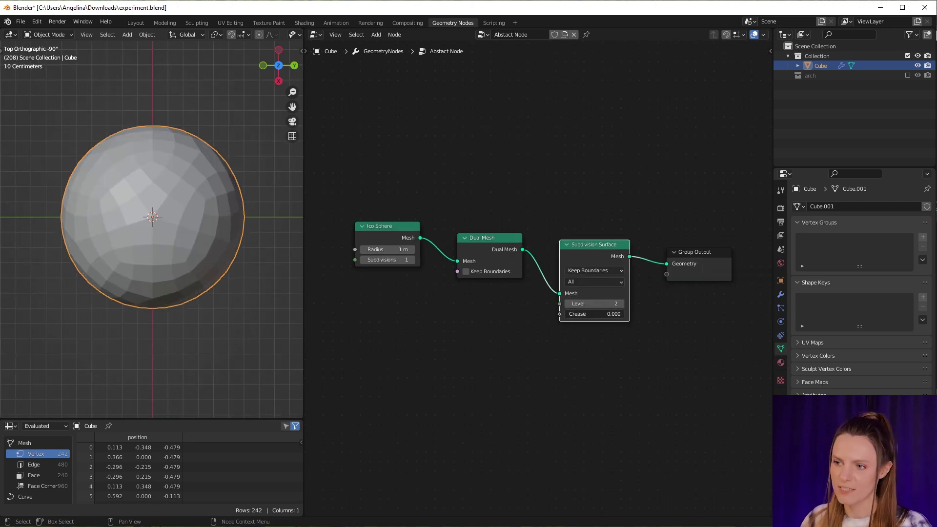
Set the Subdivision Surface crease to 0.5 and the Ico Sphere radius to 0.2 m
left_click_drag(586, 314, 615, 313)
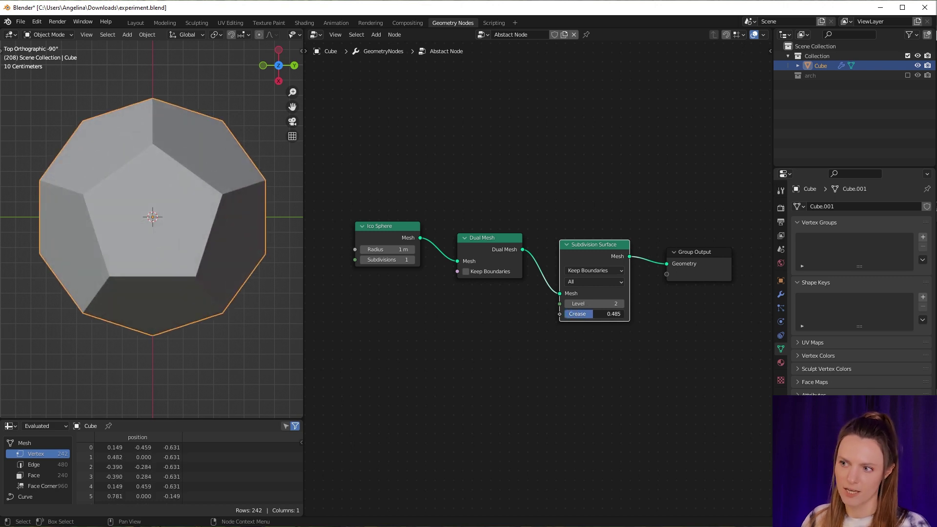
left_click(605, 313)
type("0.5")
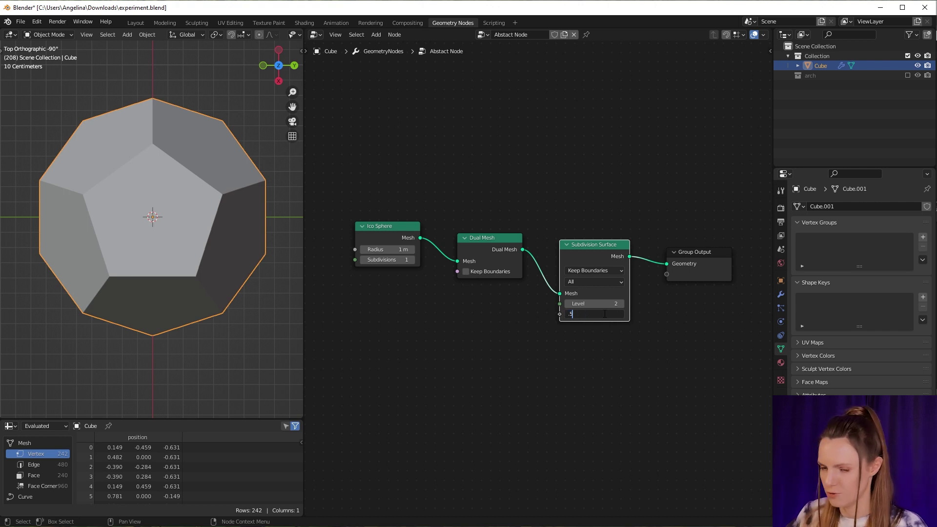
key("Return")
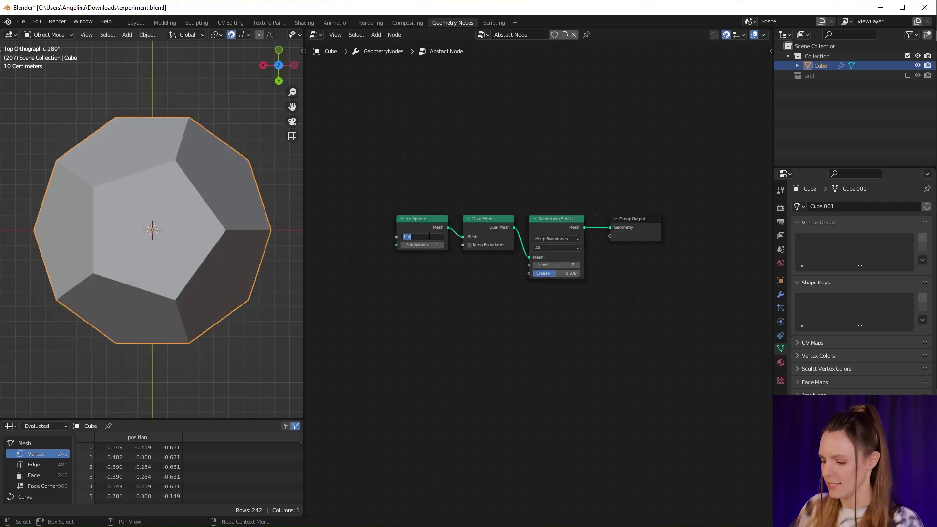
type("0.2")
key("Return")
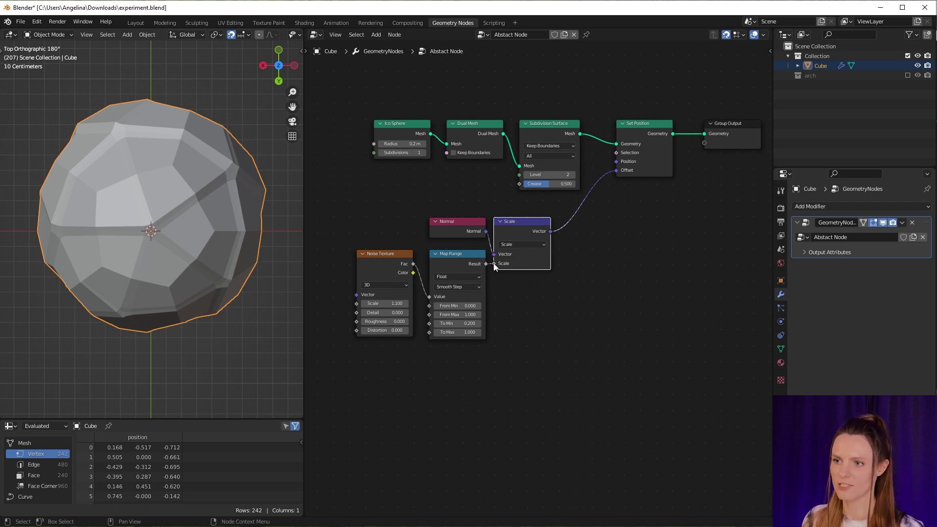
Preview a higher Noise Texture distortion, then reset Distortion to 0
mouse_move(494, 264)
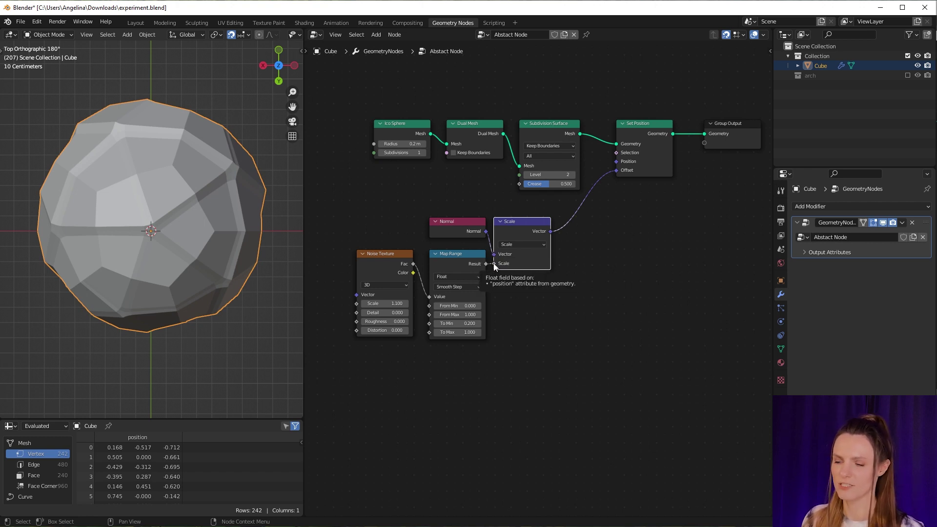
left_click_drag(379, 330, 429, 329)
left_click(388, 331)
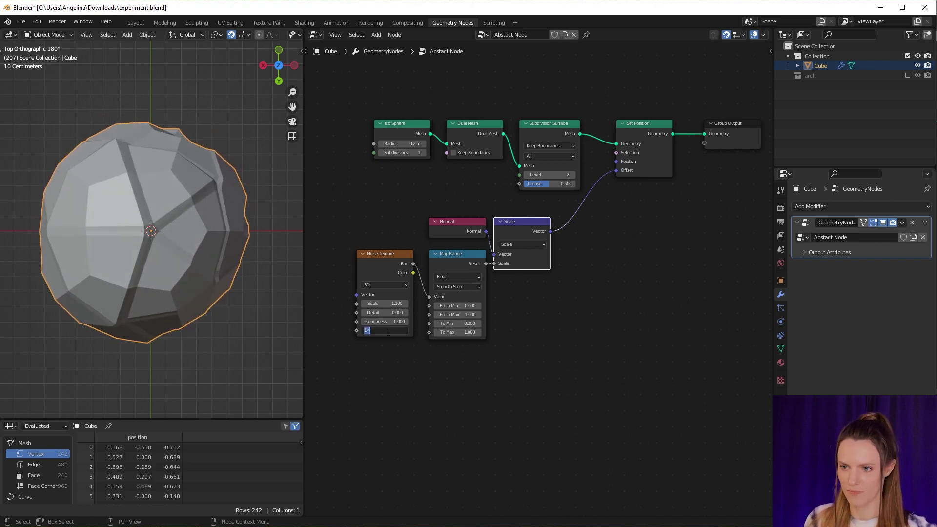
type("0")
key("Return")
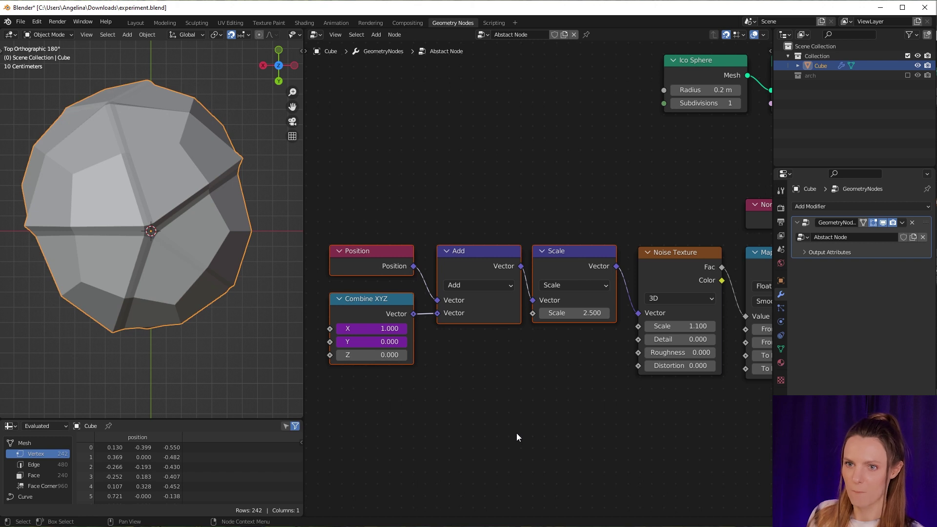
Play the animation to watch the noise move and raise noise Distortion toward 1.1
key("space")
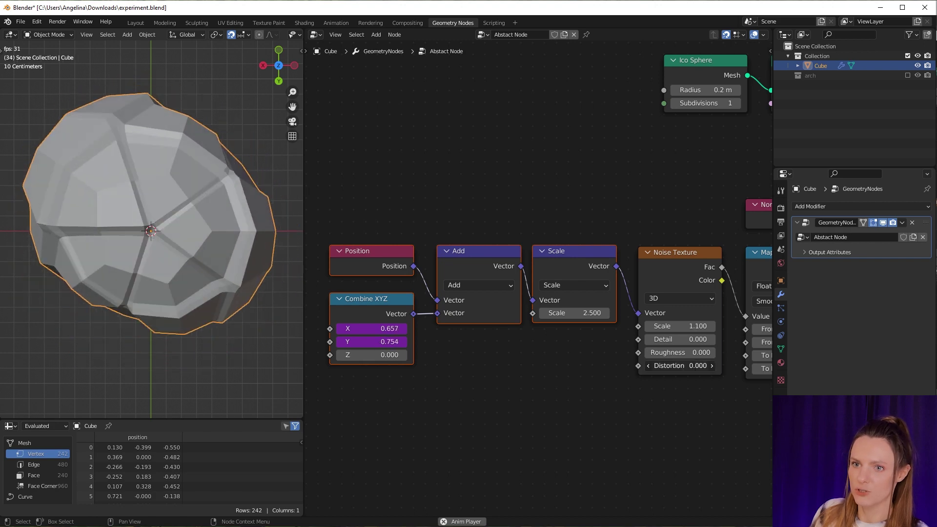
left_click_drag(680, 365, 703, 365)
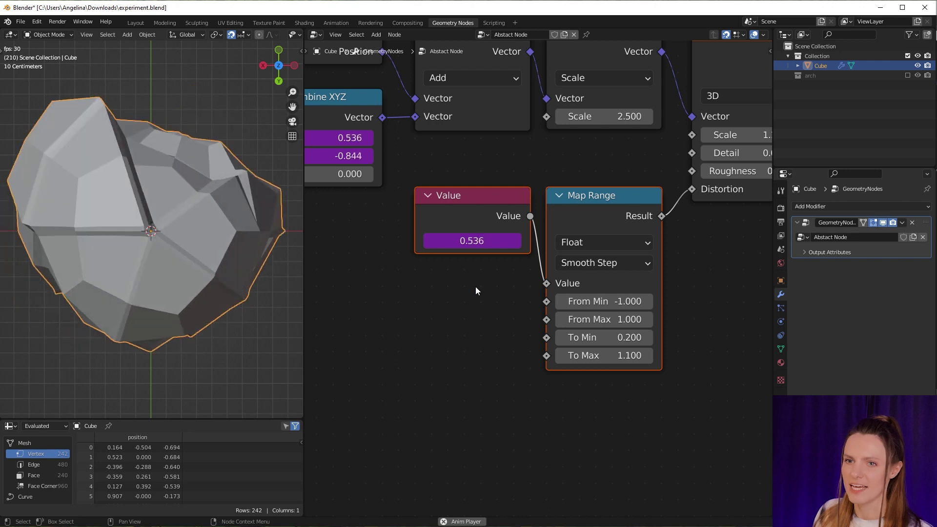
Check the Value node's cosine driver expression without changes and stop playback
left_click(473, 242)
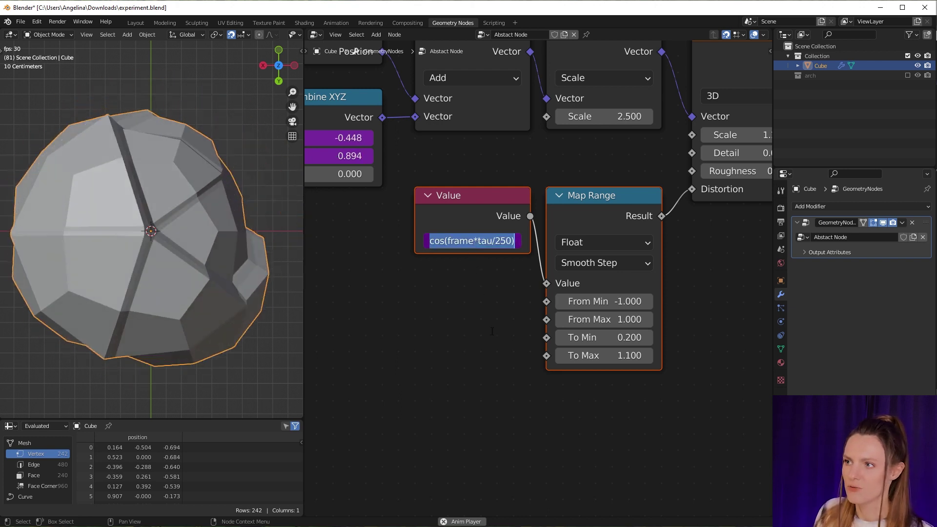
key("Escape")
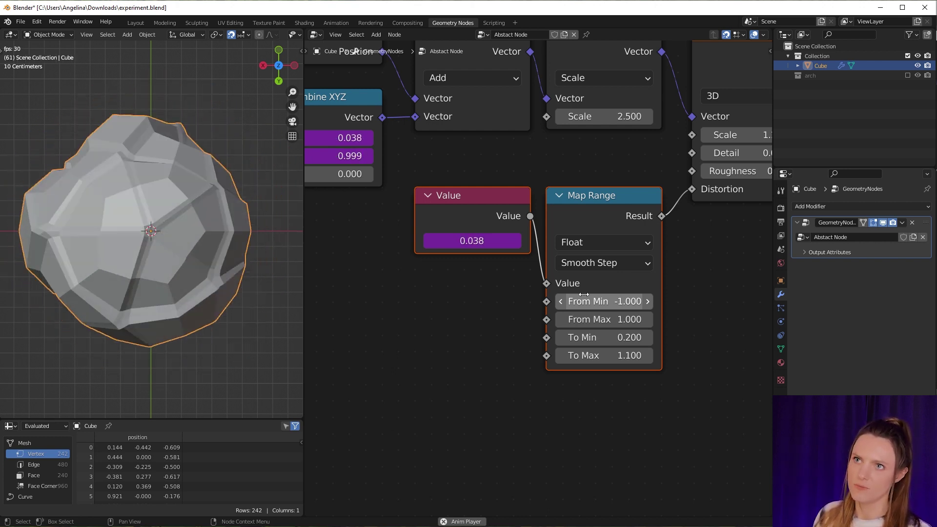
key("Escape")
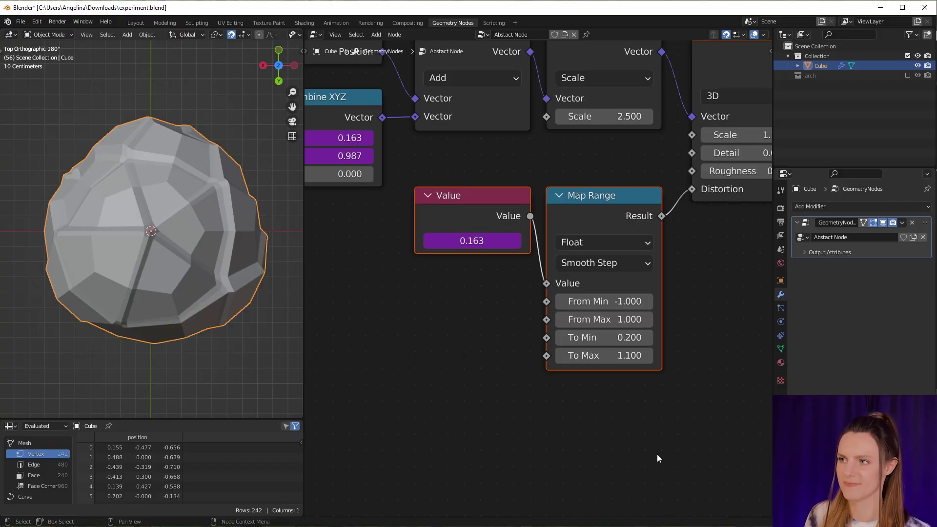
Move the Group Output node right to make room at the end of the tree
scroll(666, 436, "down", 3)
scroll(707, 335, "down", 5)
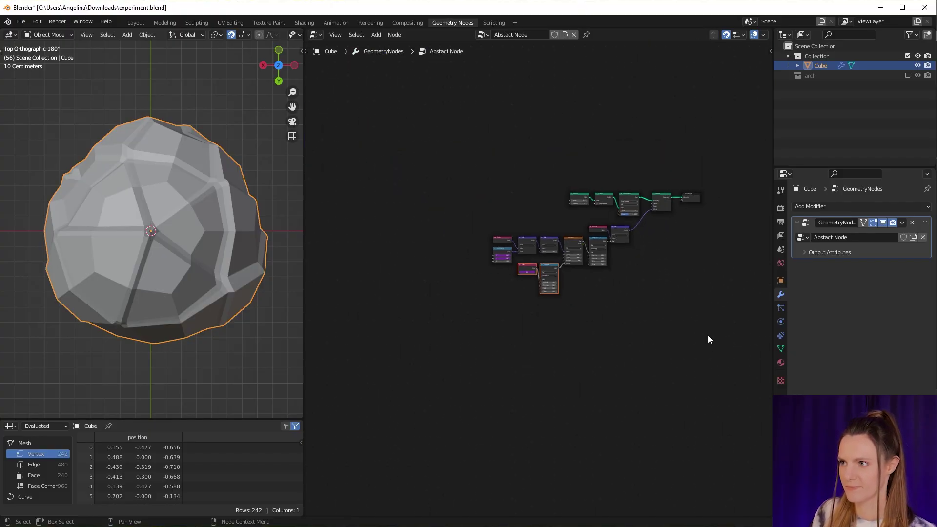
middle_click_drag(707, 334, 565, 351)
scroll(566, 350, "up", 4)
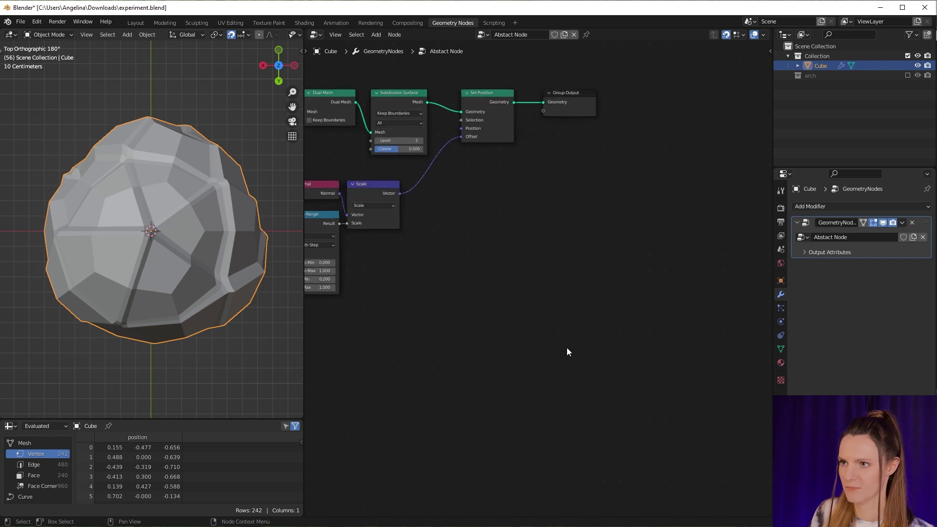
scroll(567, 348, "up", 2)
middle_click_drag(567, 346, 594, 435)
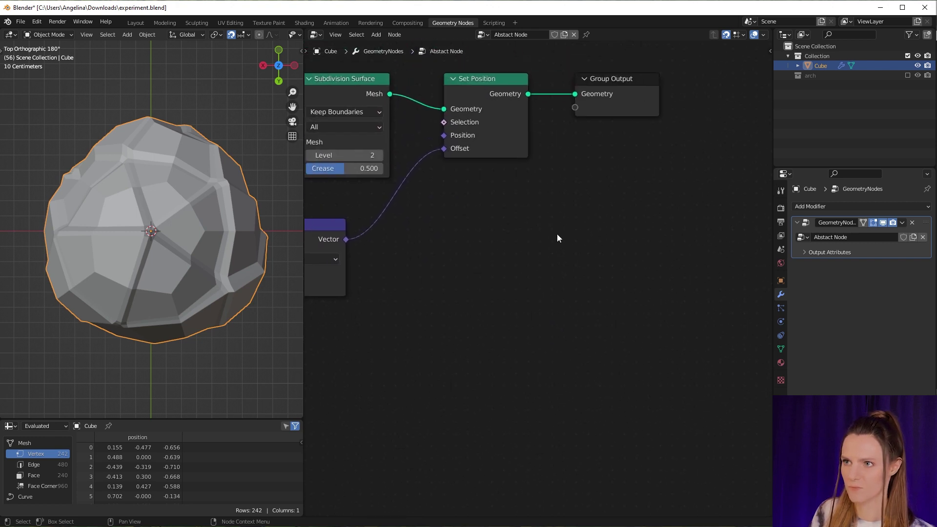
middle_click_drag(557, 238, 583, 292)
left_click_drag(625, 140, 768, 145)
Add a Join Geometry node before Group Output and feed the deformed sphere into it
scroll(663, 241, "down", 2)
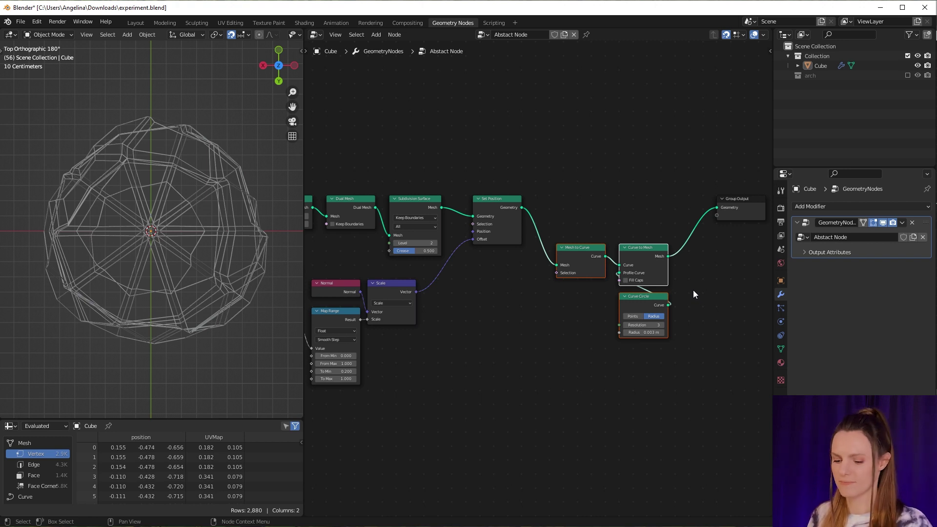
key("shift+a")
type("join")
key("Return")
left_click(684, 243)
scroll(555, 230, "up", 1)
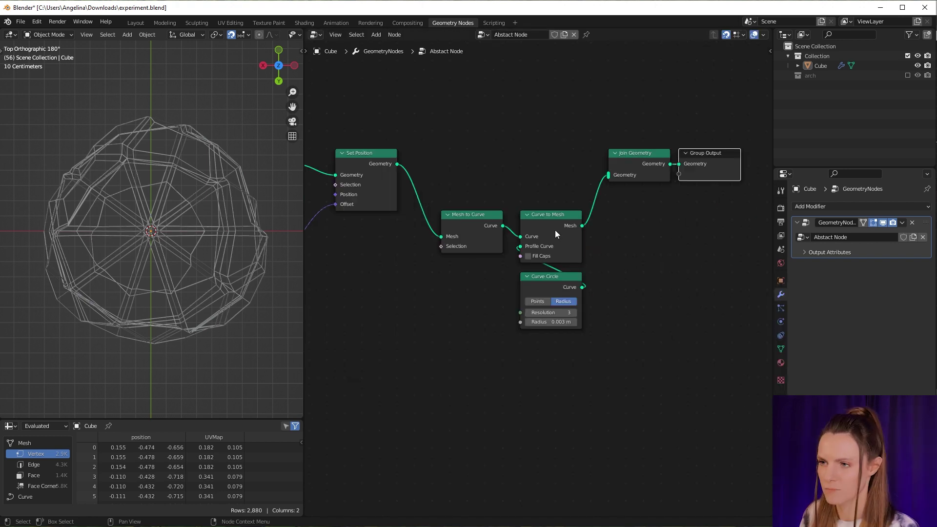
left_click_drag(397, 164, 609, 175)
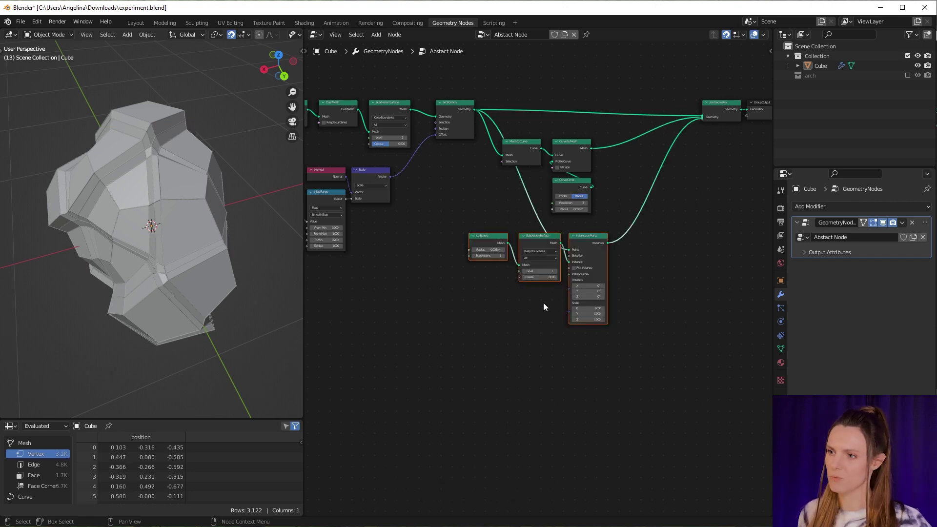
Frame the three newly added nodes, then view the whole node tree
key("KP_Decimal")
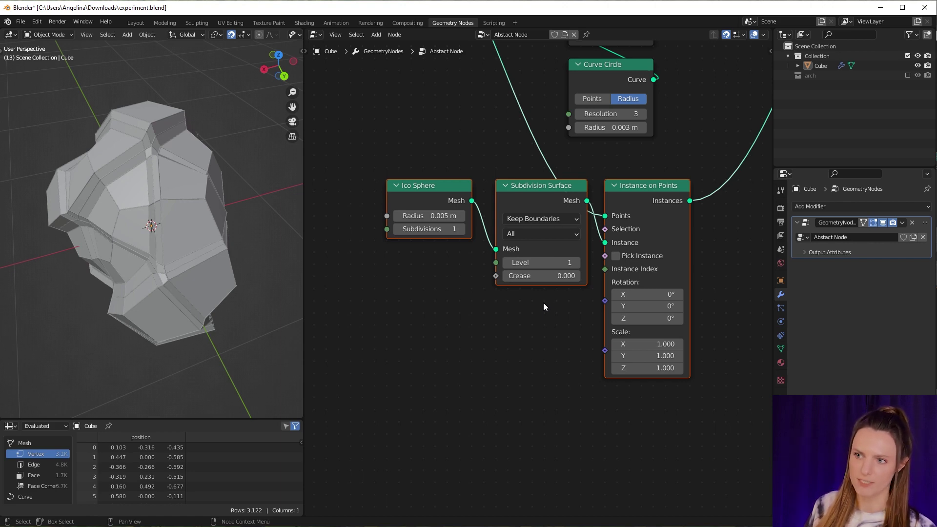
key("Home")
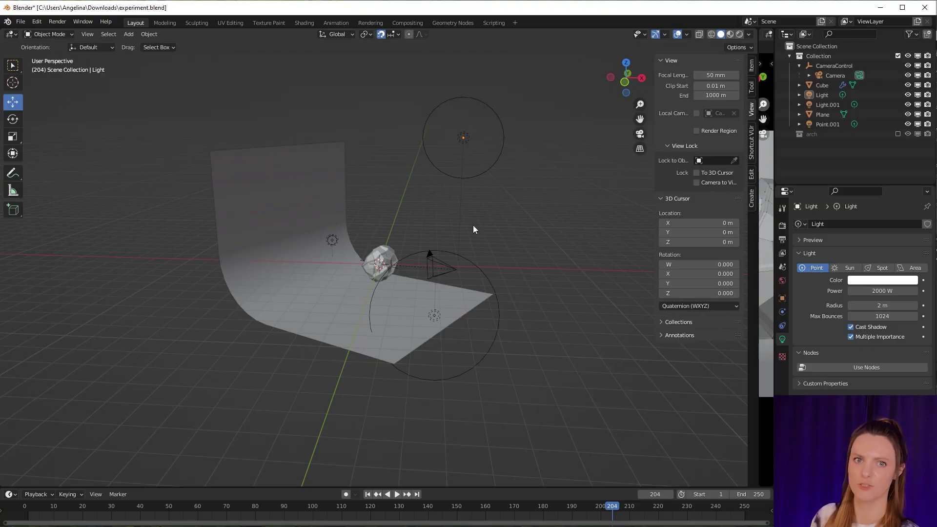
Inspect the scene's backdrop plane, three lights and camera one by one
left_click(322, 272)
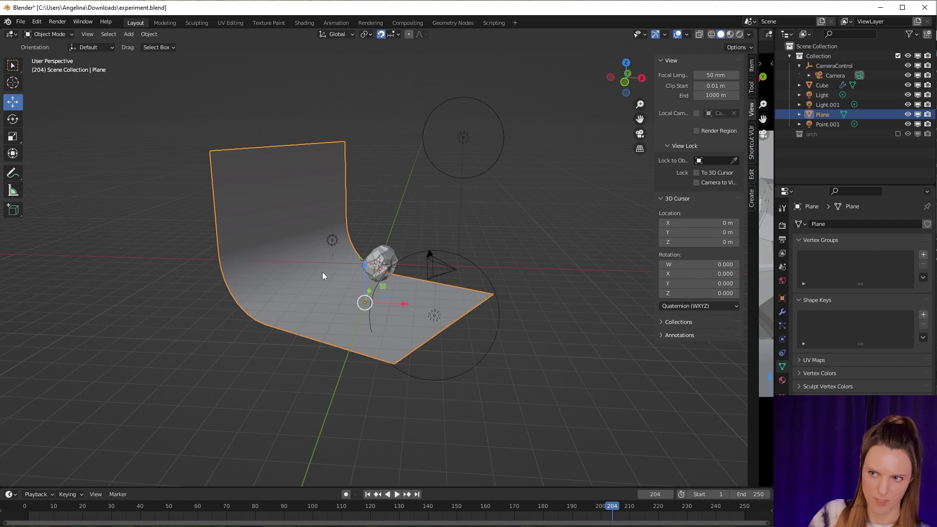
left_click(464, 149)
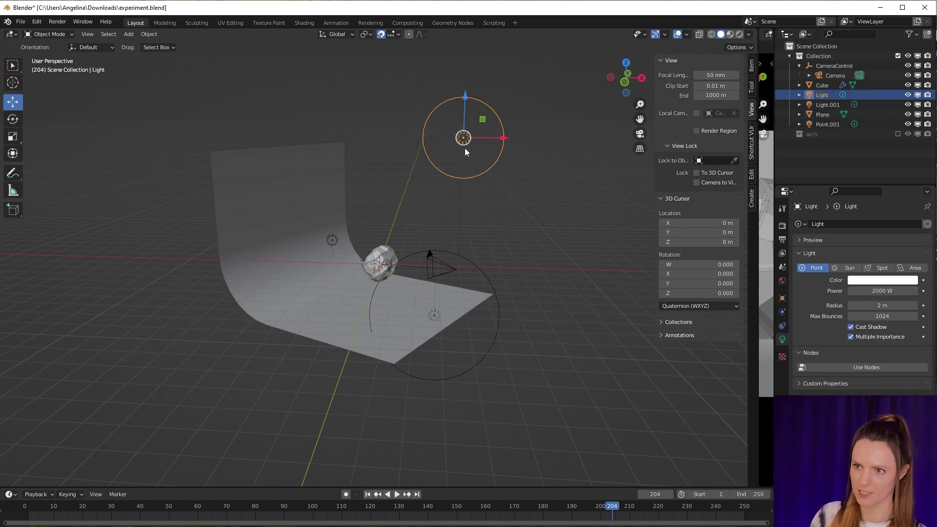
left_click(432, 316)
left_click(333, 241)
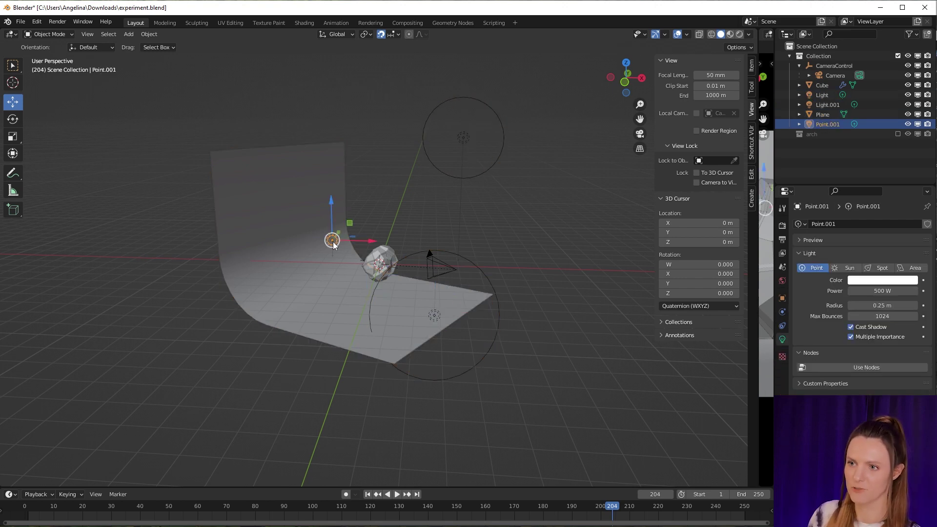
left_click(455, 271)
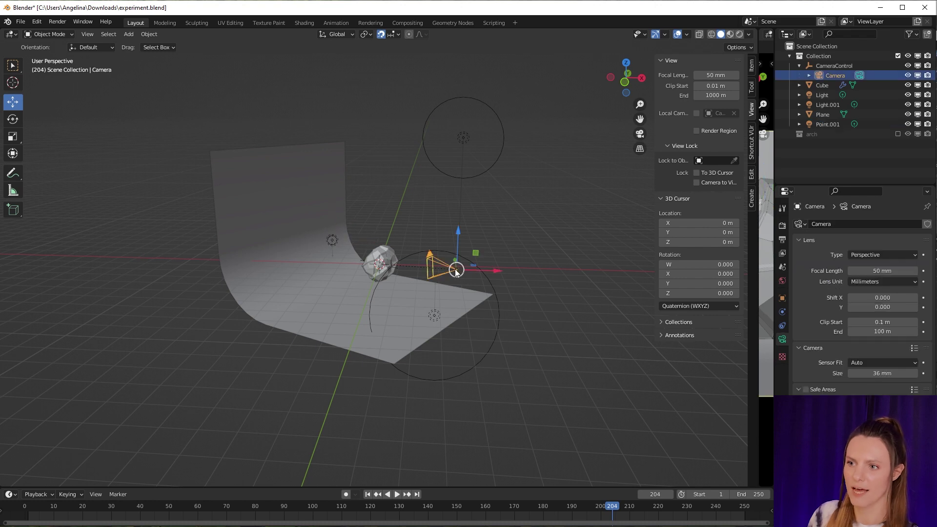
left_click(469, 287)
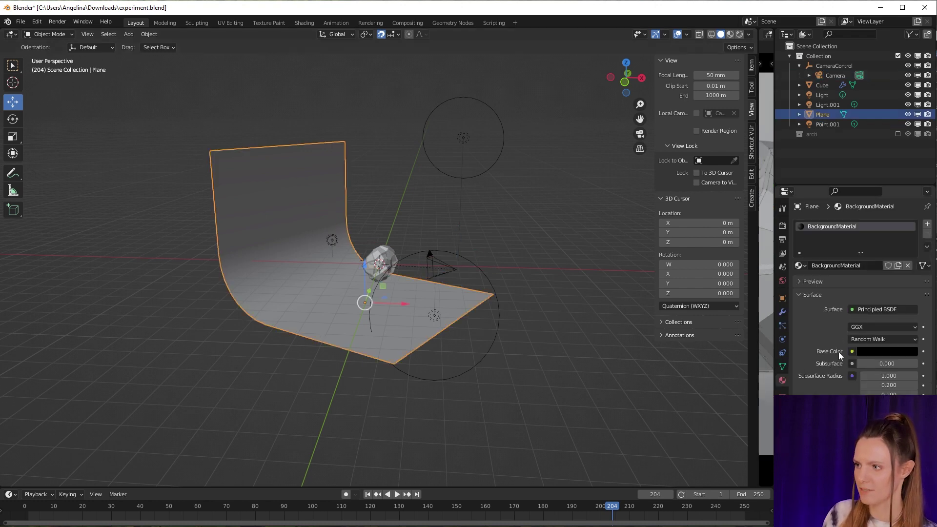
Check the backdrop's Base Color, then add a second viewport looking through the camera
left_click(862, 351)
left_click(862, 351)
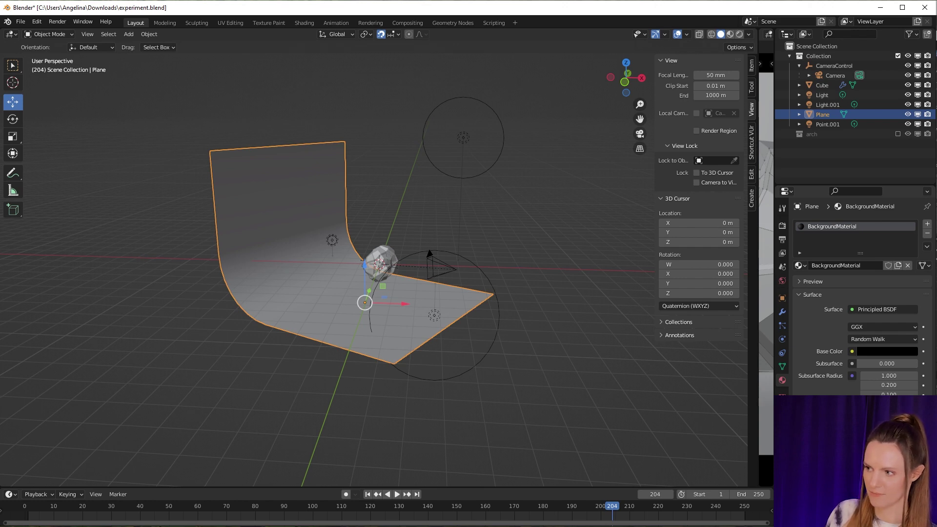
left_click(835, 75)
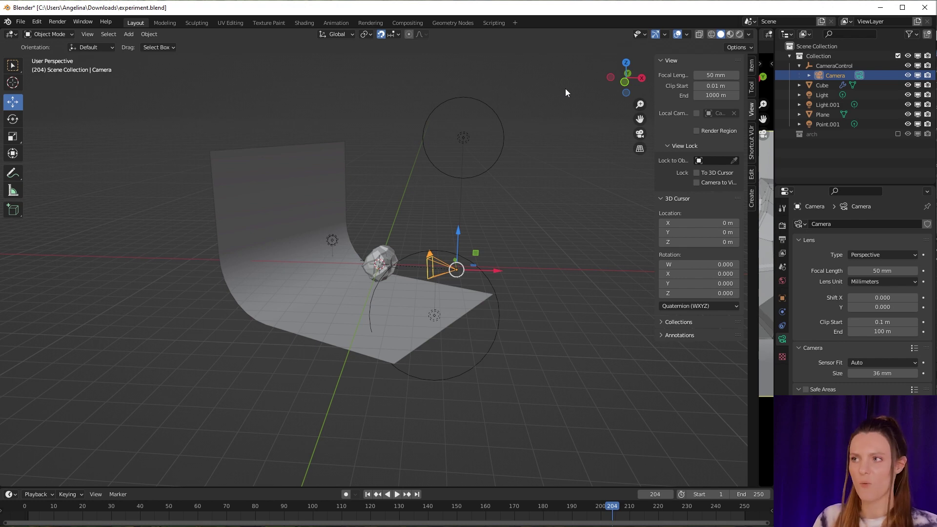
left_click_drag(758, 90, 465, 94)
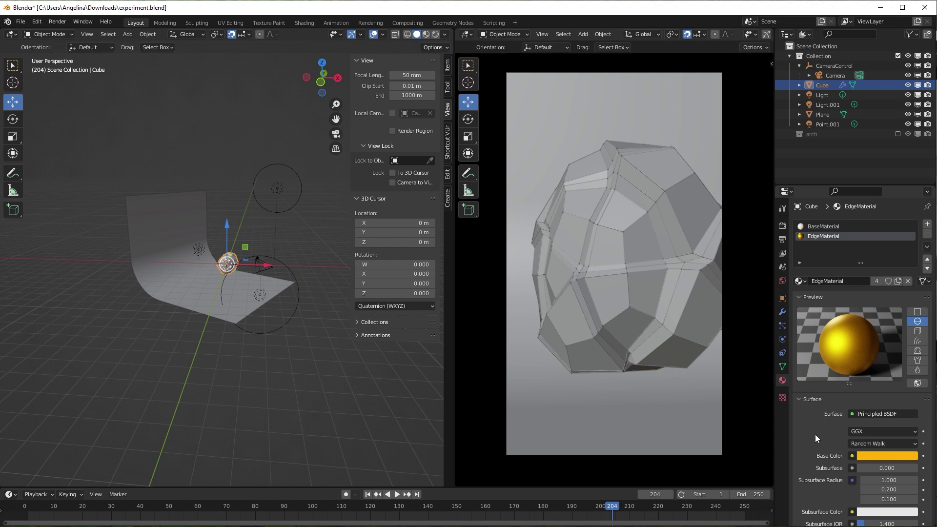
Set the EdgeMaterial Base Color to gold using the colour picker
left_click(876, 455)
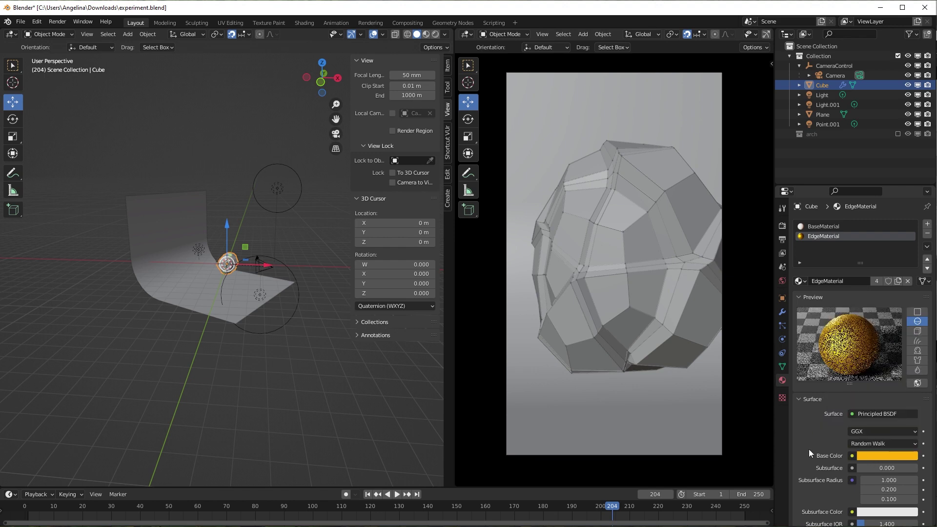
scroll(828, 464, "down", 5)
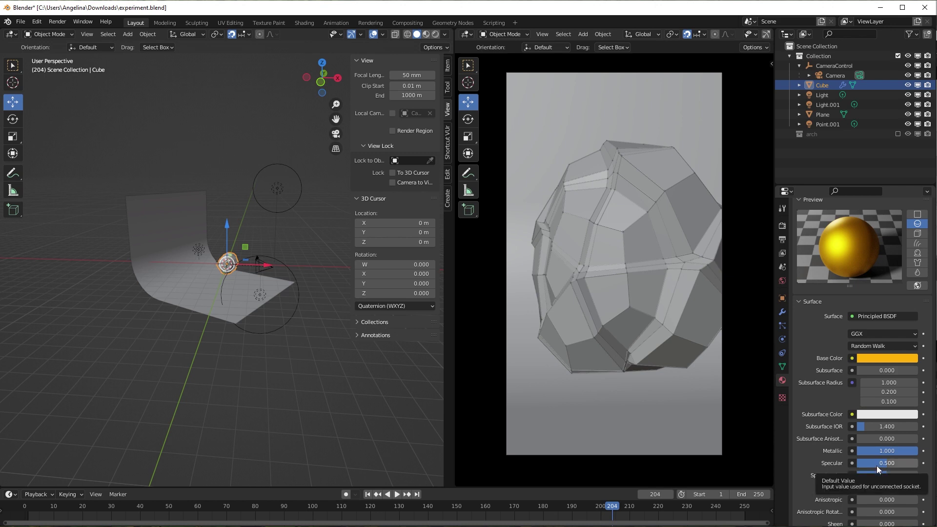
scroll(791, 408, "up", 5)
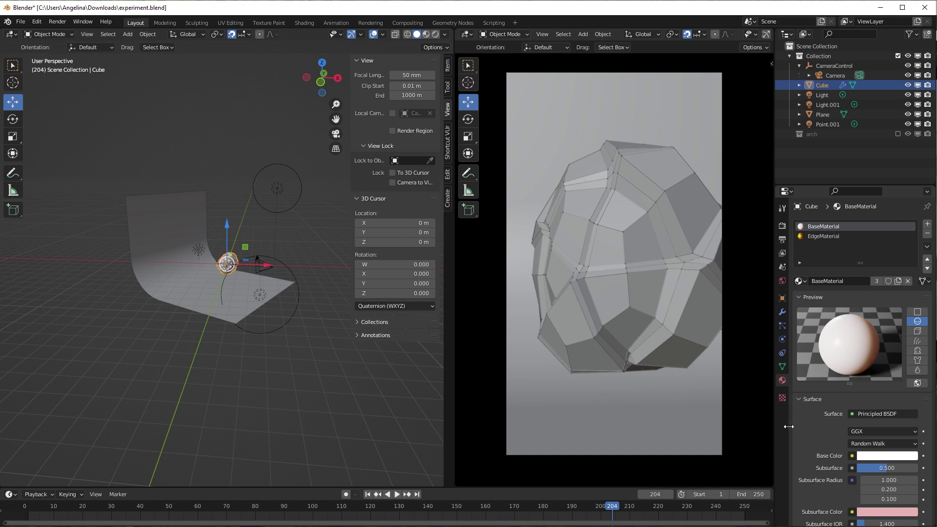
scroll(798, 427, "down", 3)
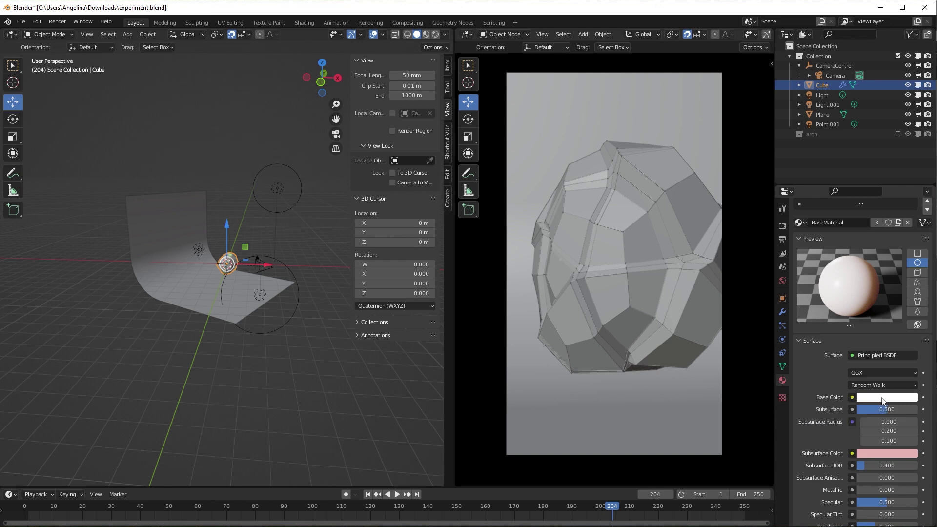
left_click(883, 401)
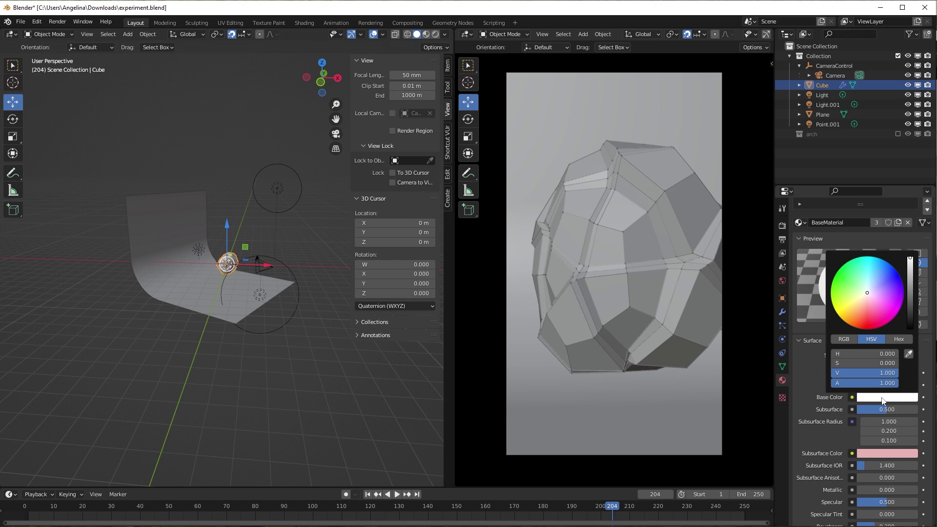
left_click(883, 402)
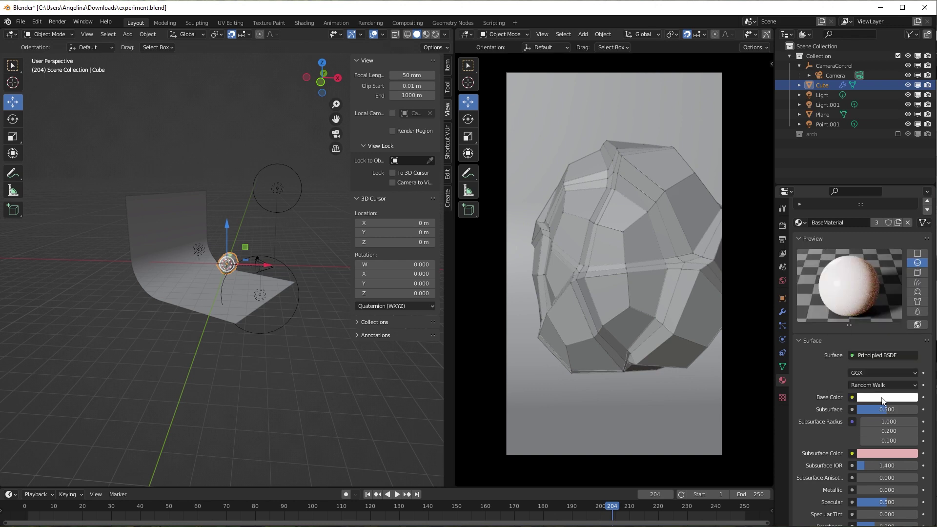
left_click(884, 455)
left_click_drag(877, 431, 825, 437)
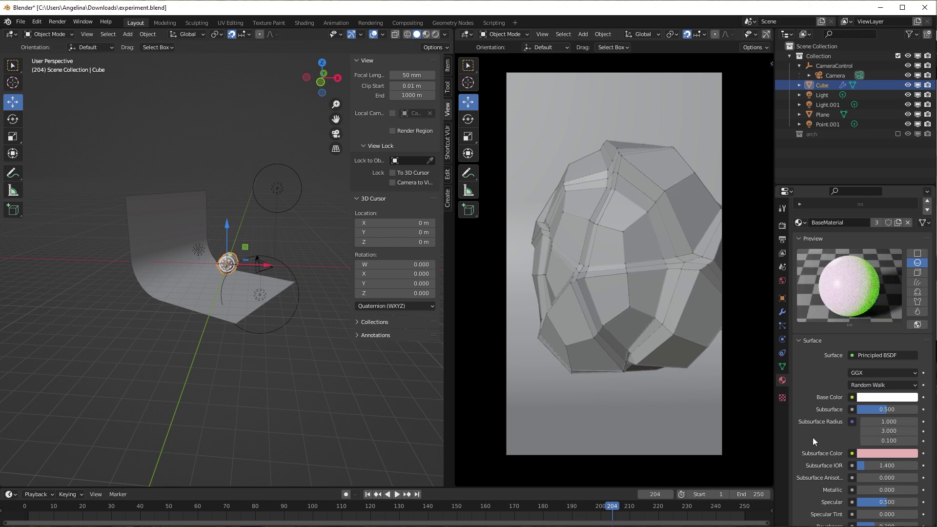
key("ctrl+z")
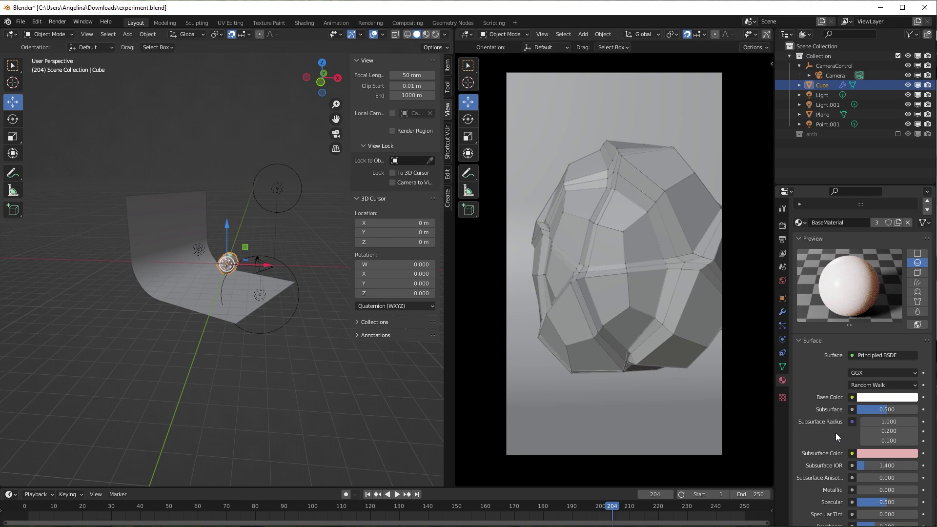
mouse_move(879, 440)
left_mouse_down()
mouse_move(917, 441)
mouse_move(877, 441)
left_mouse_up()
scroll(820, 431, "down", 2)
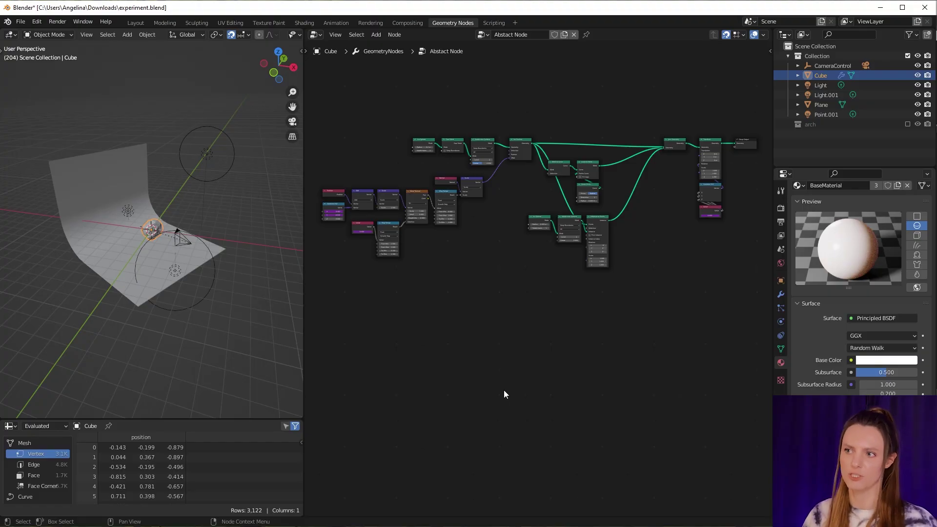
Place Set Material nodes on the face, edge tube and lower sphere branches
key("ctrl+z")
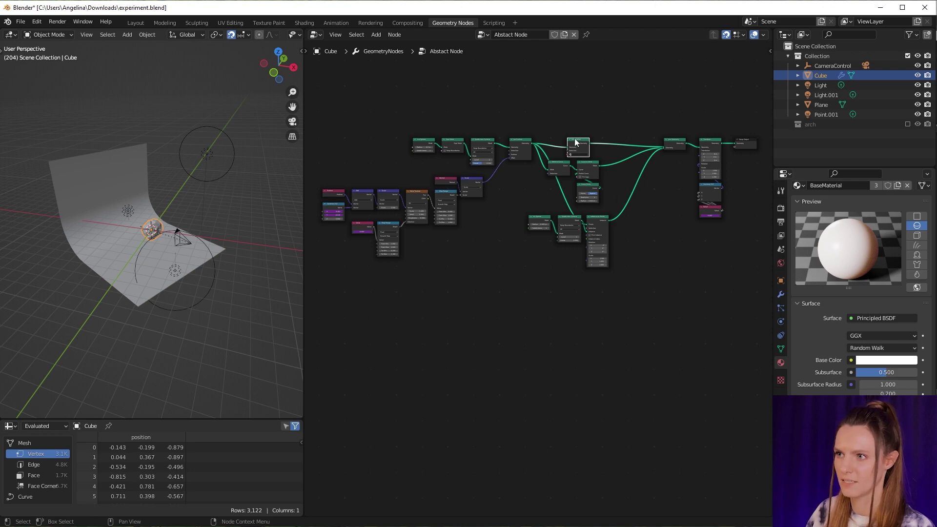
left_click_drag(576, 142, 621, 153)
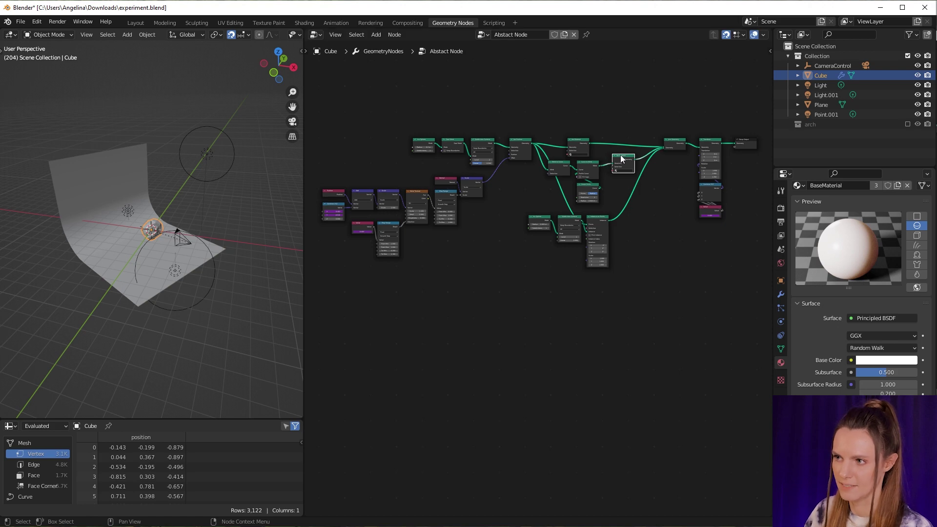
key("g")
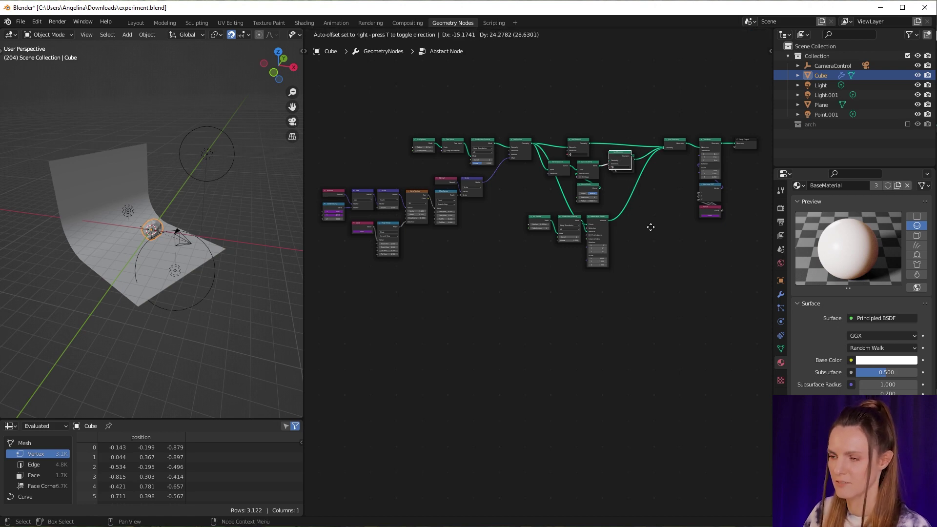
left_click(663, 264)
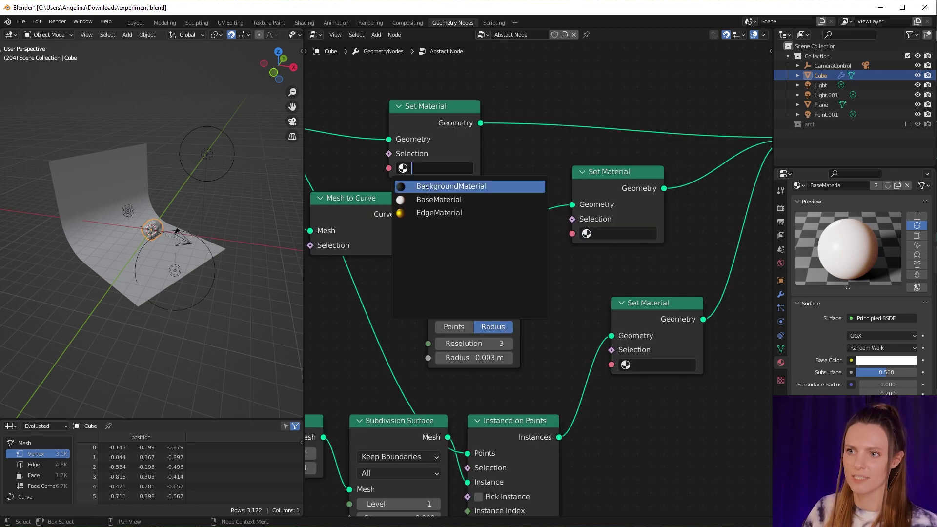
Assign BaseMaterial to the face node and EdgeMaterial to the tube and sphere nodes
left_click(431, 201)
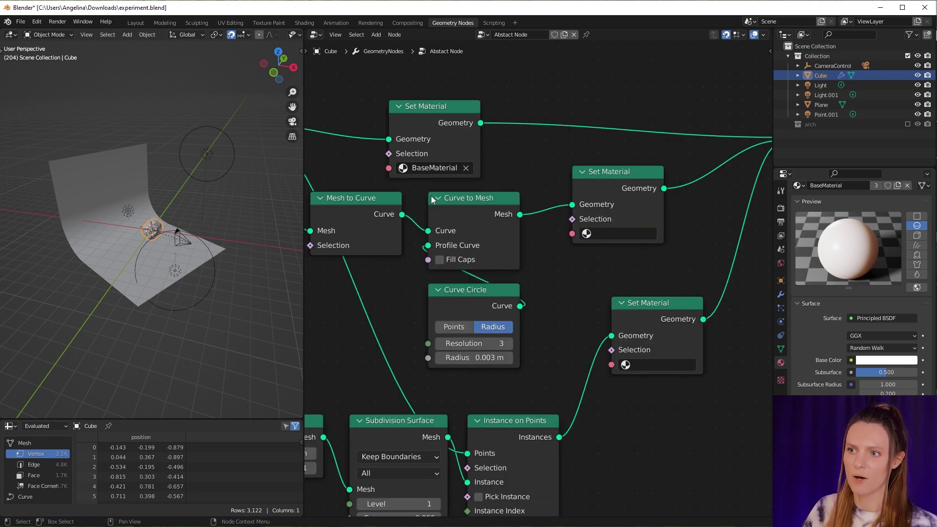
left_click(584, 233)
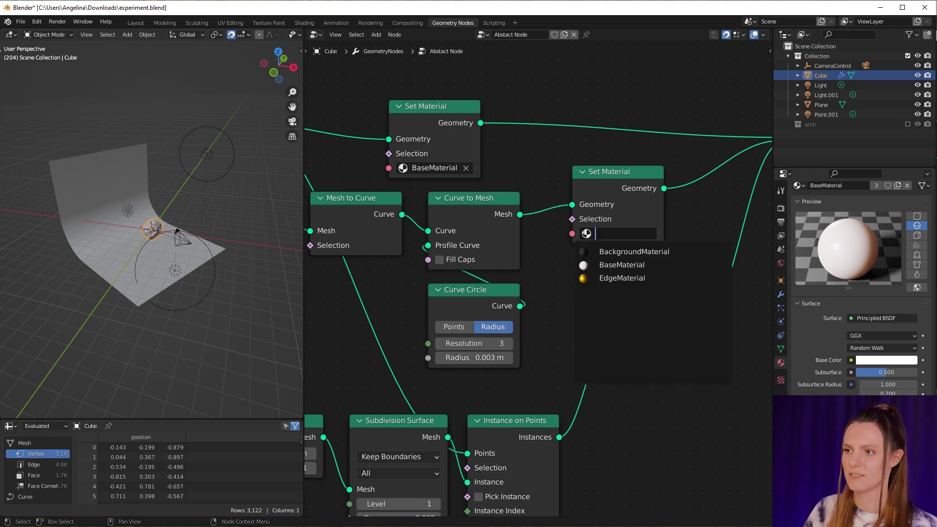
left_click(621, 278)
left_click(626, 364)
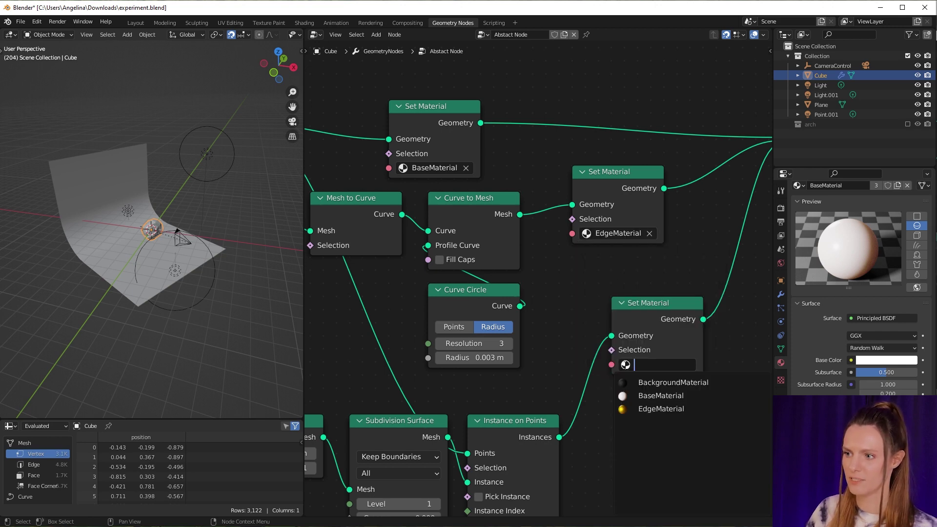
left_click(654, 408)
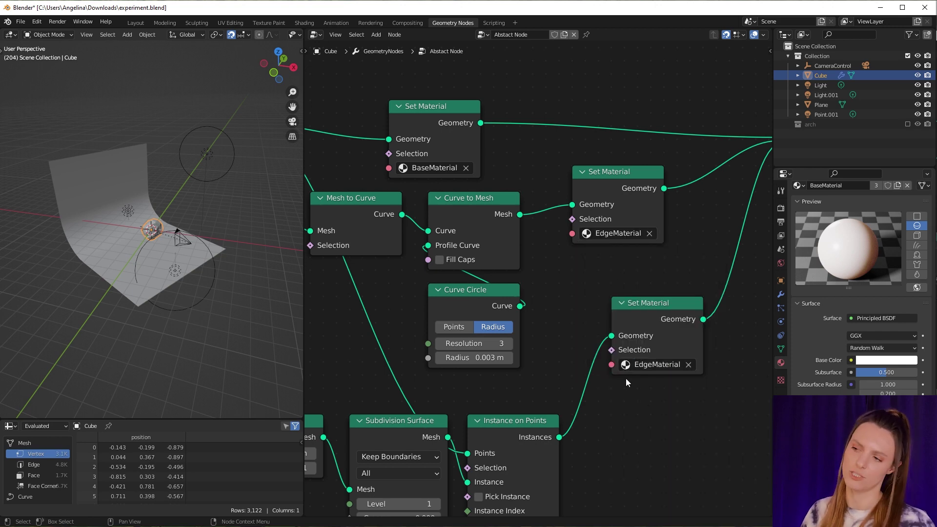